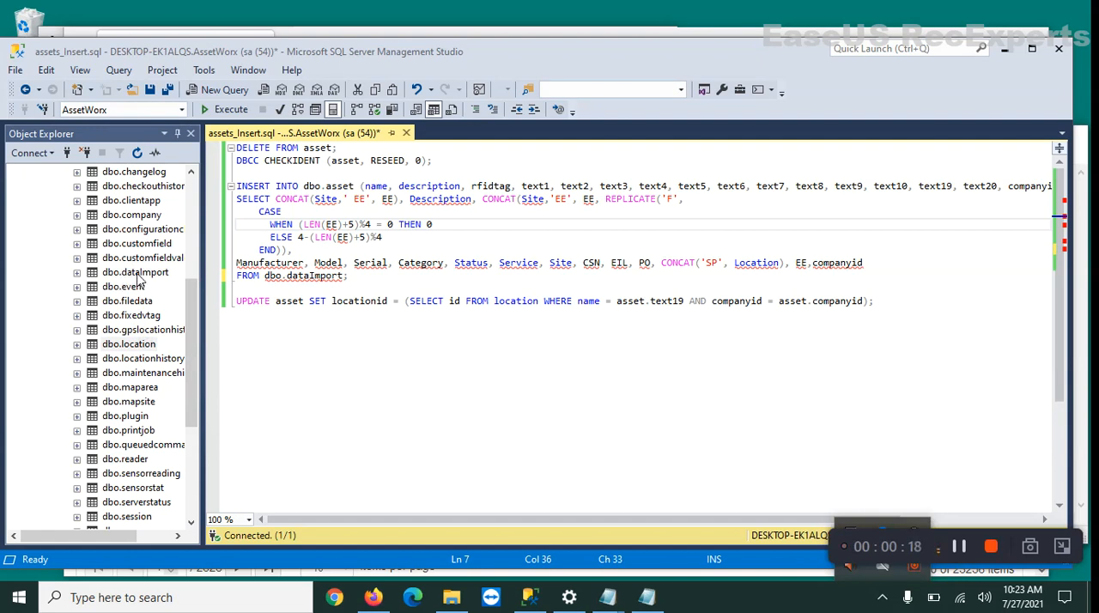
Switch to Firefox, bring up the AssetWorx Assets list and open a blank new asset form.
left_click(373, 596)
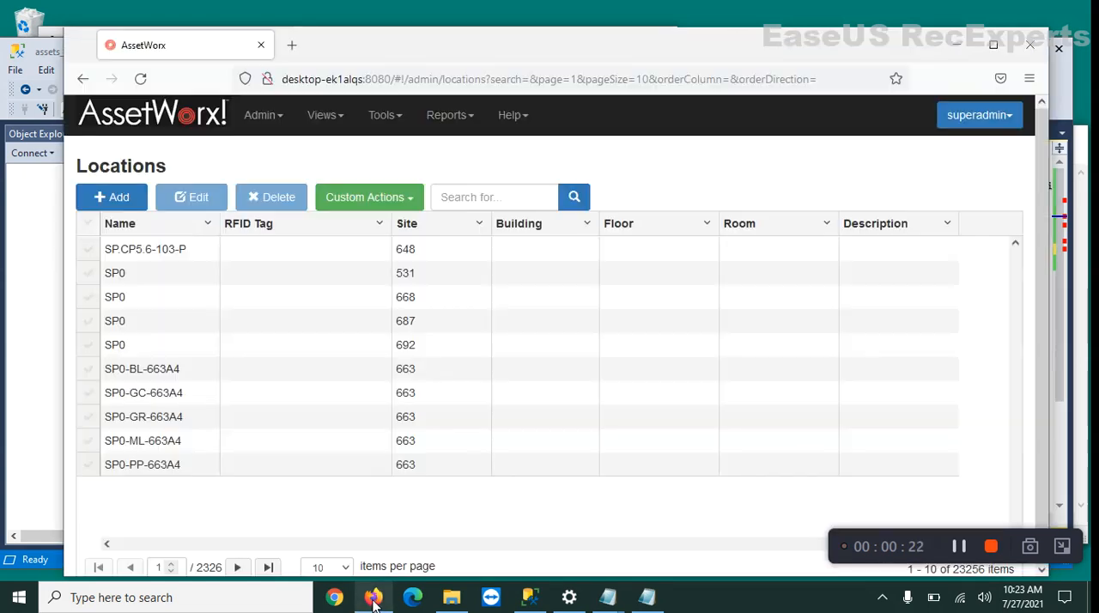
left_click(266, 120)
left_click(278, 152)
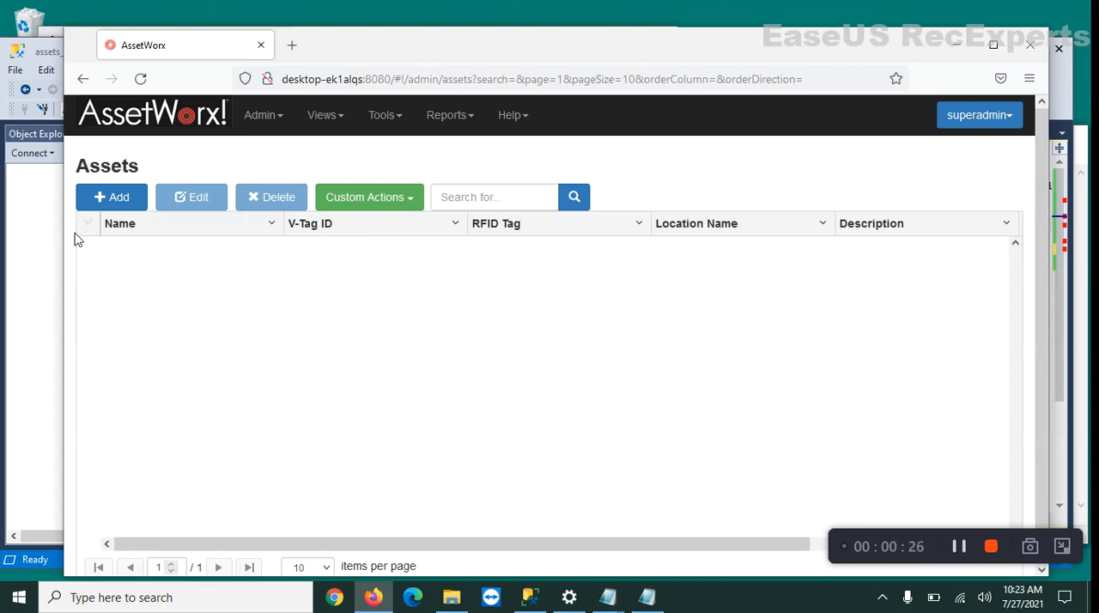
left_click(122, 199)
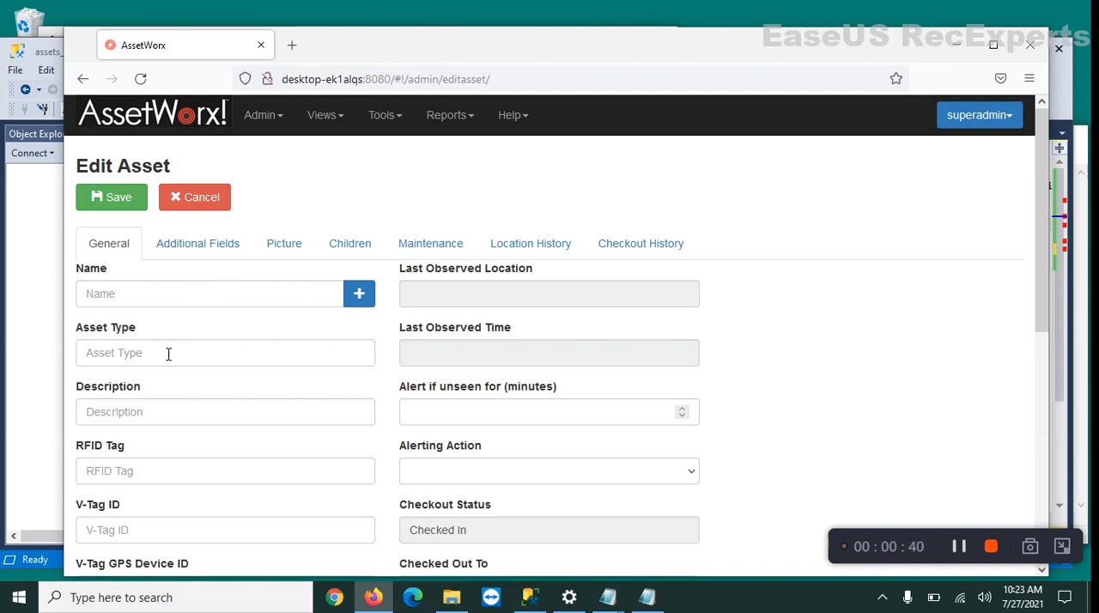
Review the new asset form's general fields, from Name and RFID Tag down to the choices offered for Location.
scroll(167, 353, "down", 2)
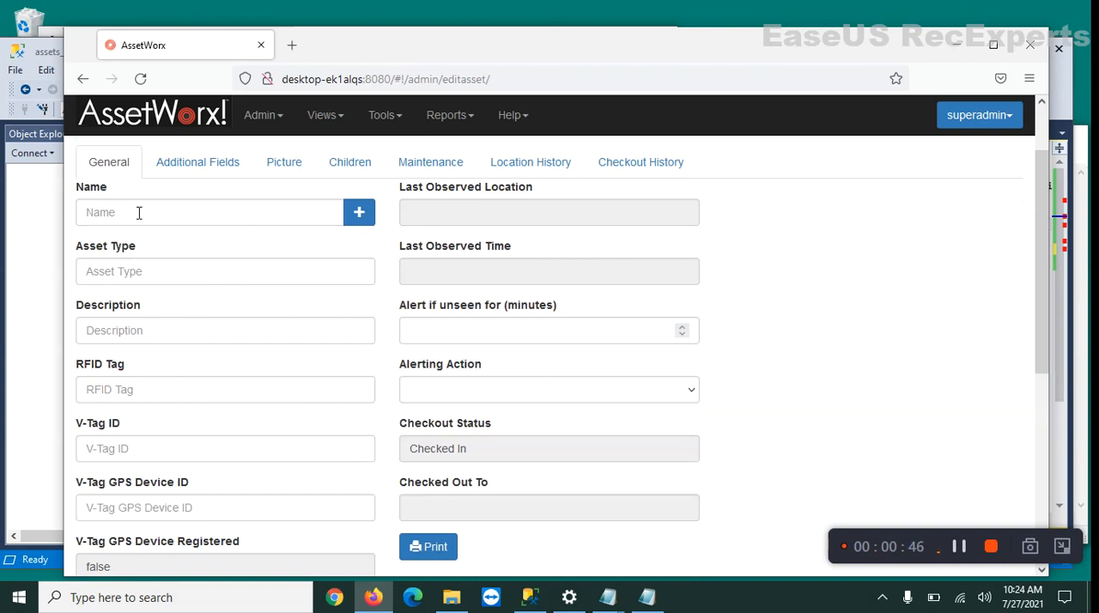
left_click(158, 336)
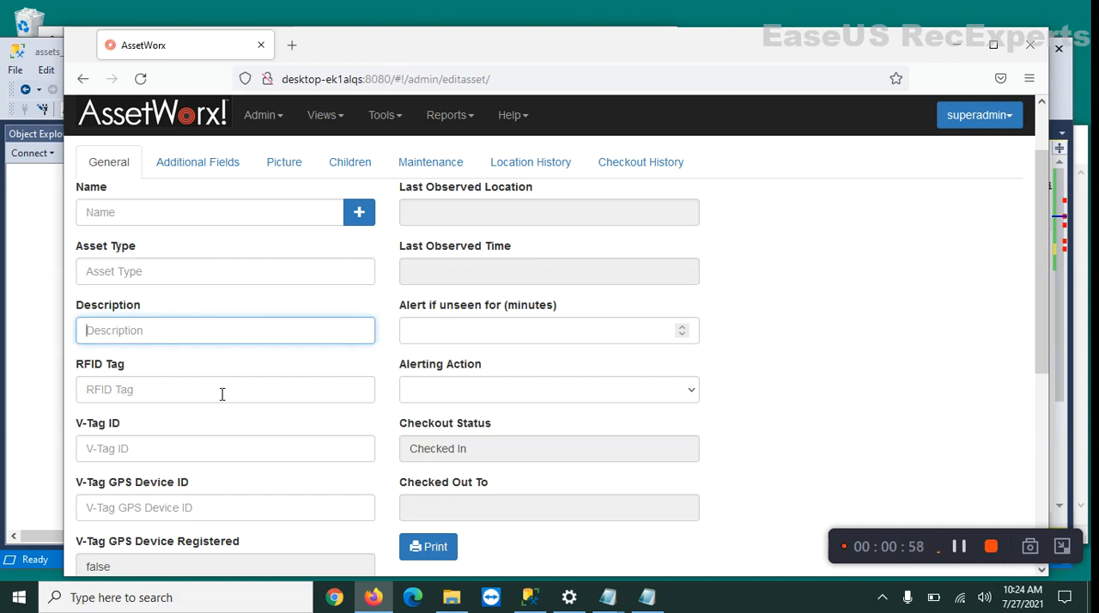
scroll(175, 449, "down", 2)
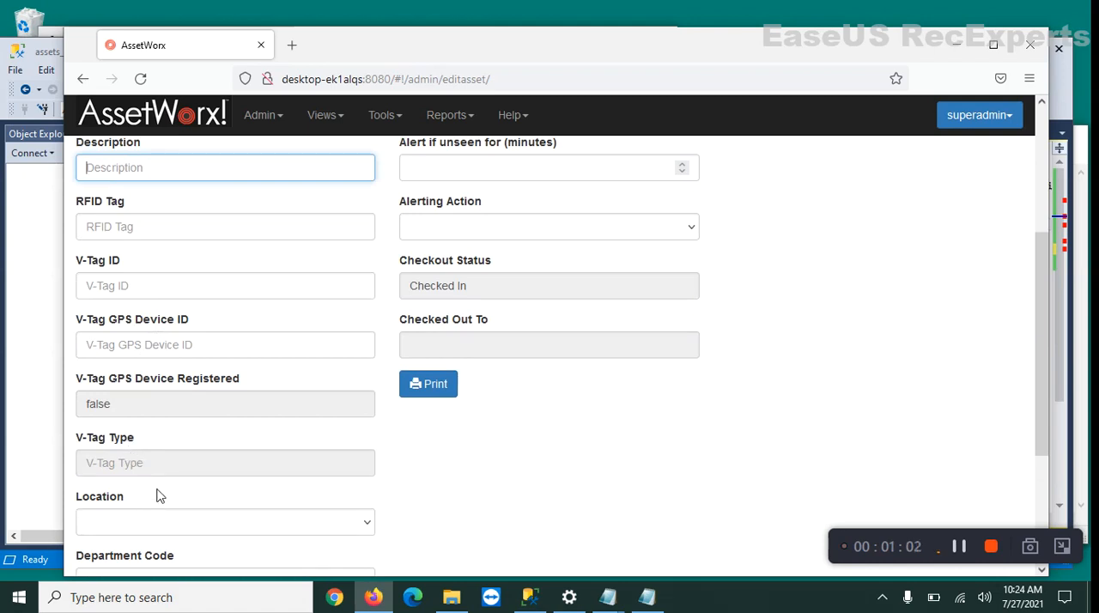
scroll(160, 441, "down", 3)
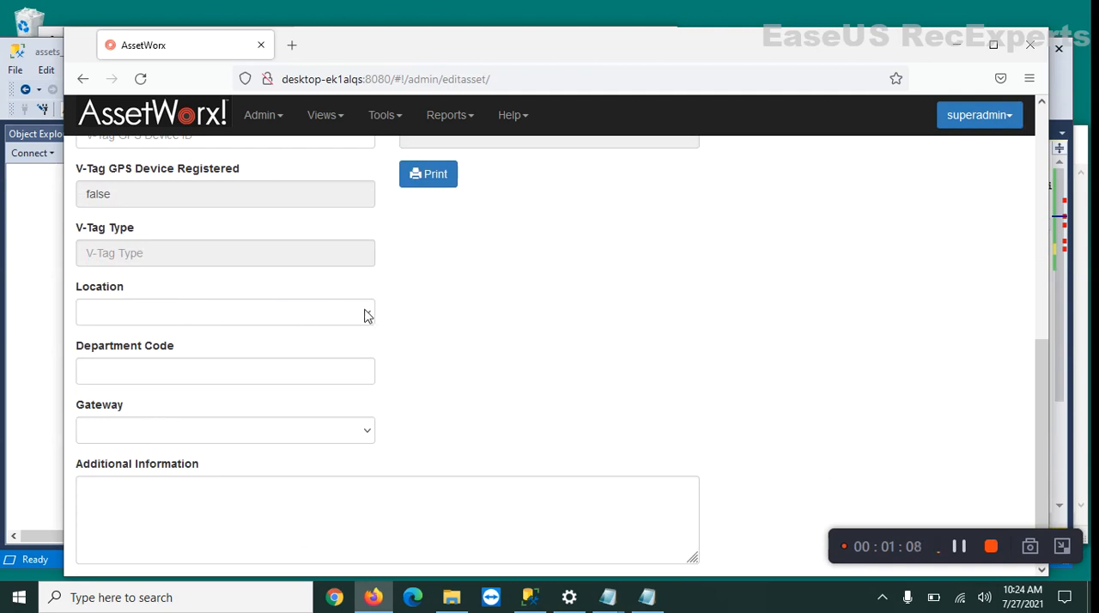
left_click(365, 317)
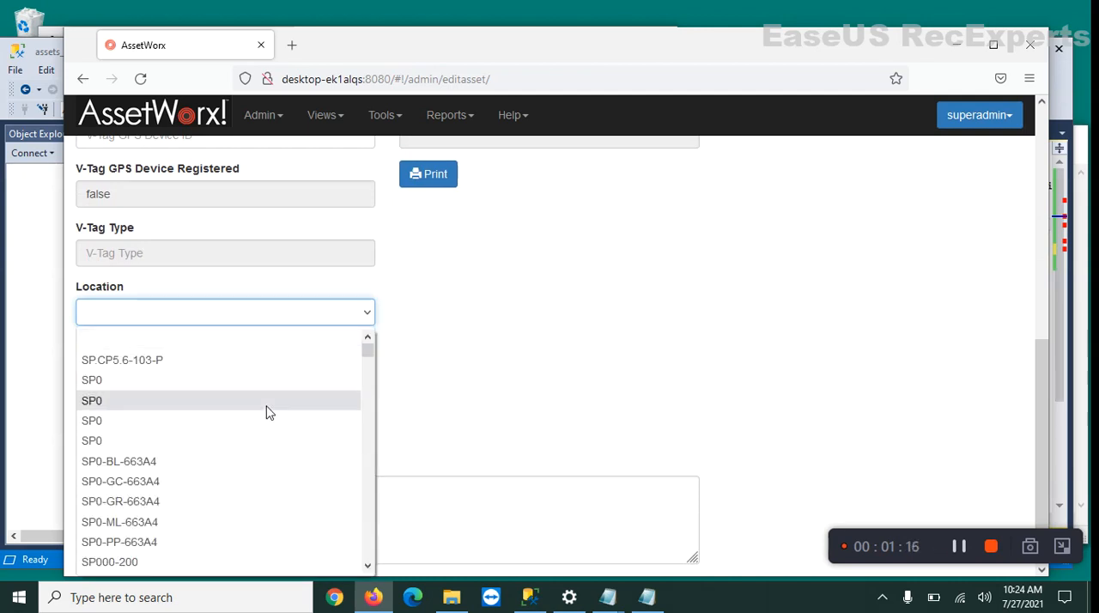
scroll(268, 408, "down", 8)
mouse_move(368, 352)
left_mouse_down()
mouse_move(381, 502)
mouse_move(372, 564)
mouse_move(384, 345)
left_mouse_up()
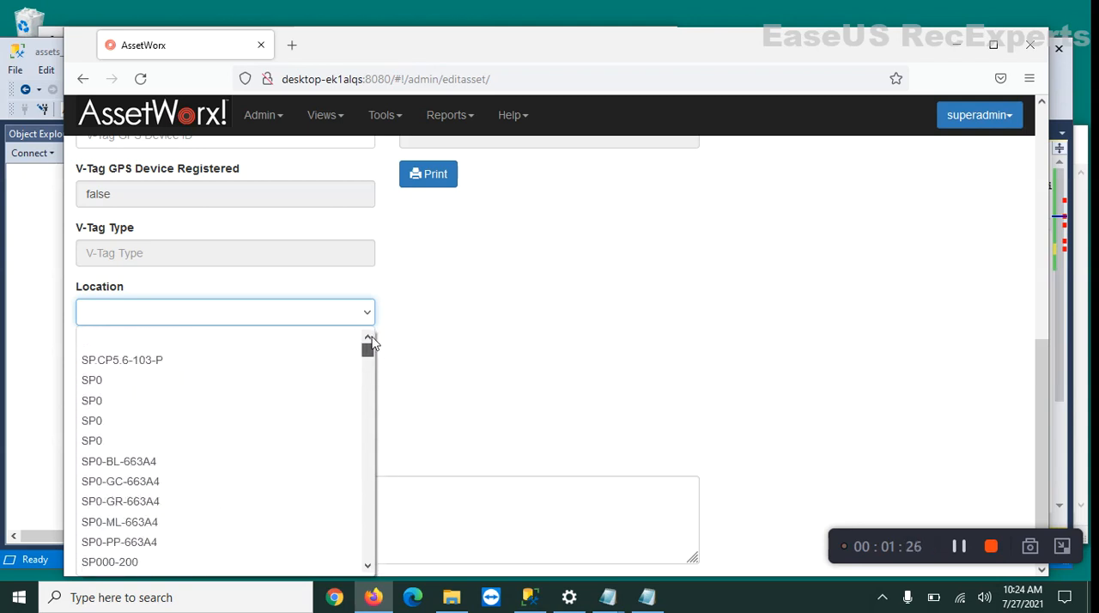
left_click(410, 311)
left_click(411, 314)
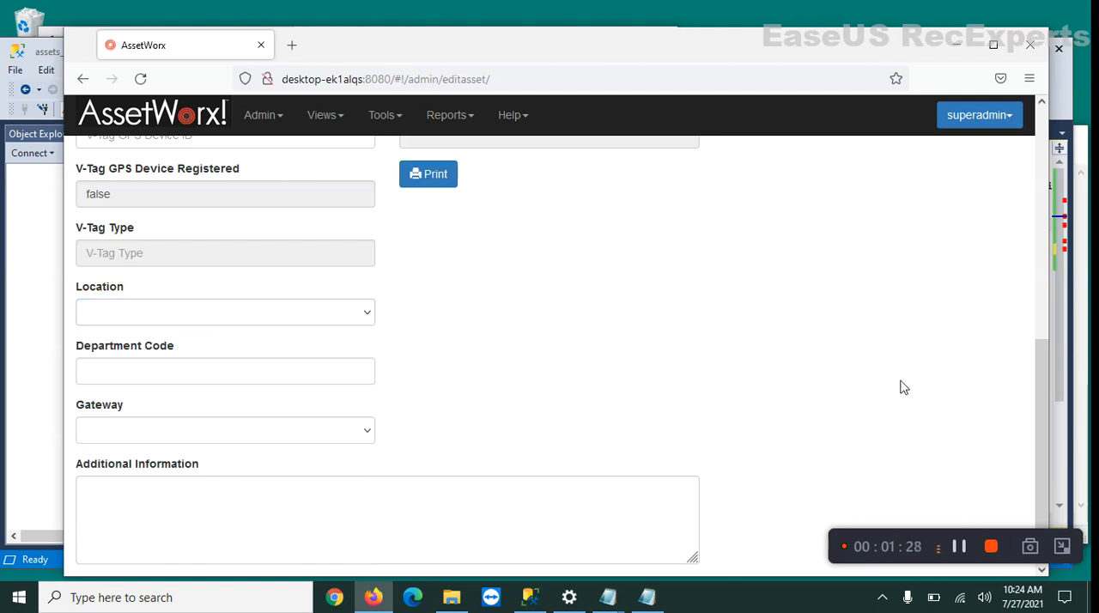
Examine the custom text fields among the asset form's additional fields and return to its general fields.
scroll(1000, 301, "up", 5)
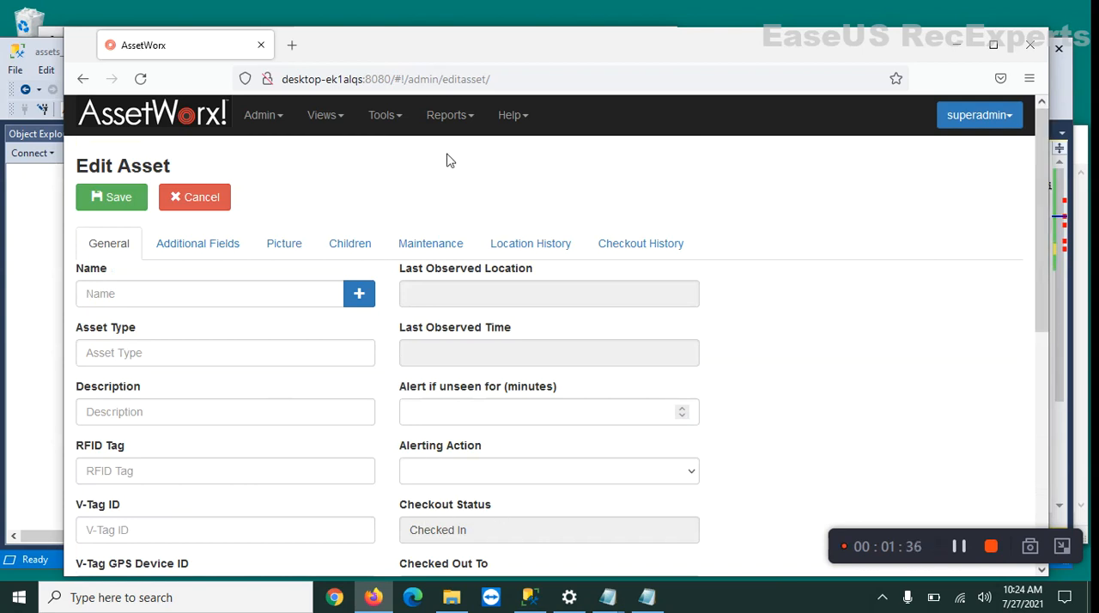
left_click(221, 247)
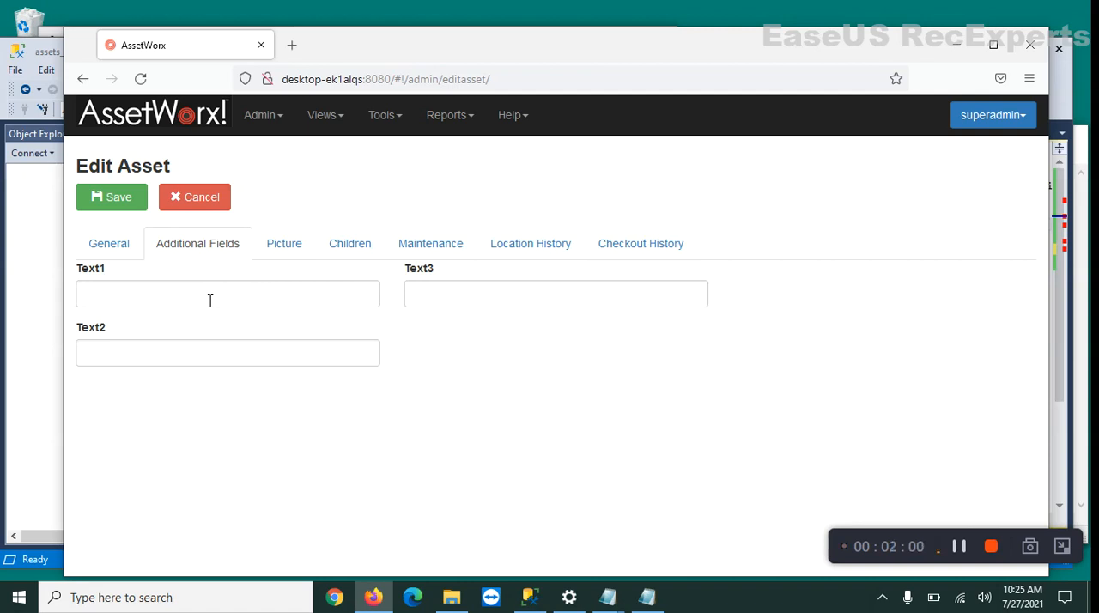
left_click(118, 247)
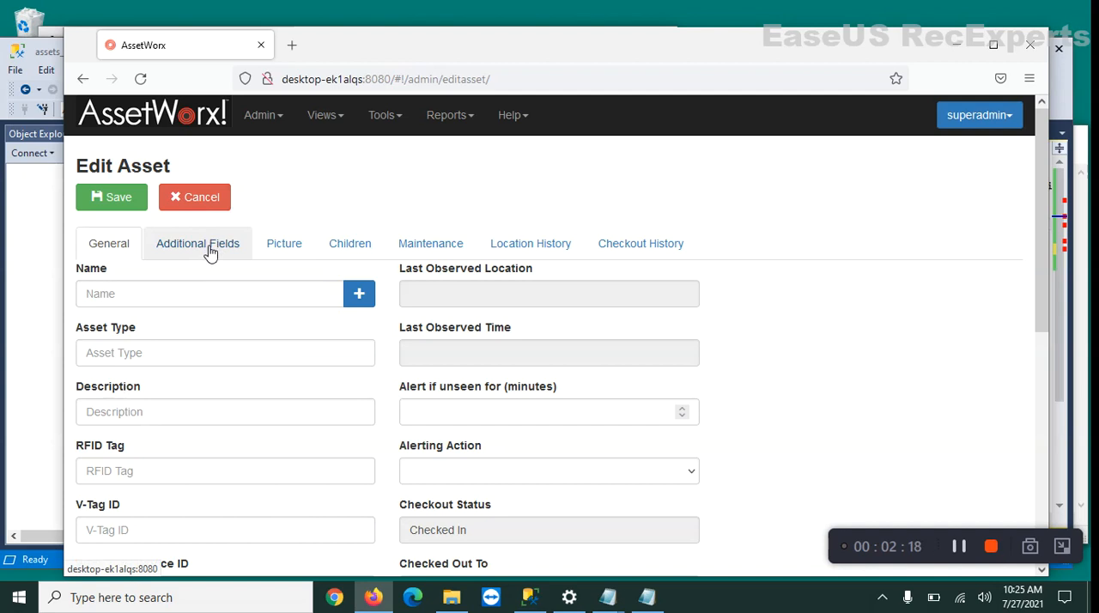
Switch to SQL Server Management Studio and review the target column list of the INSERT INTO dbo.asset statement.
left_click(34, 222)
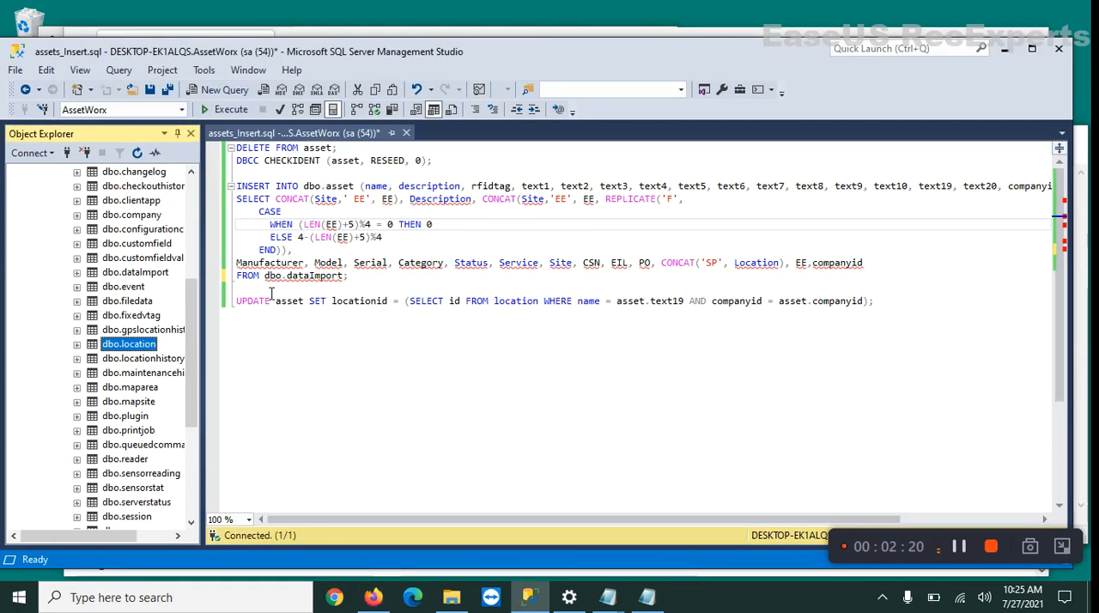
left_click(457, 163)
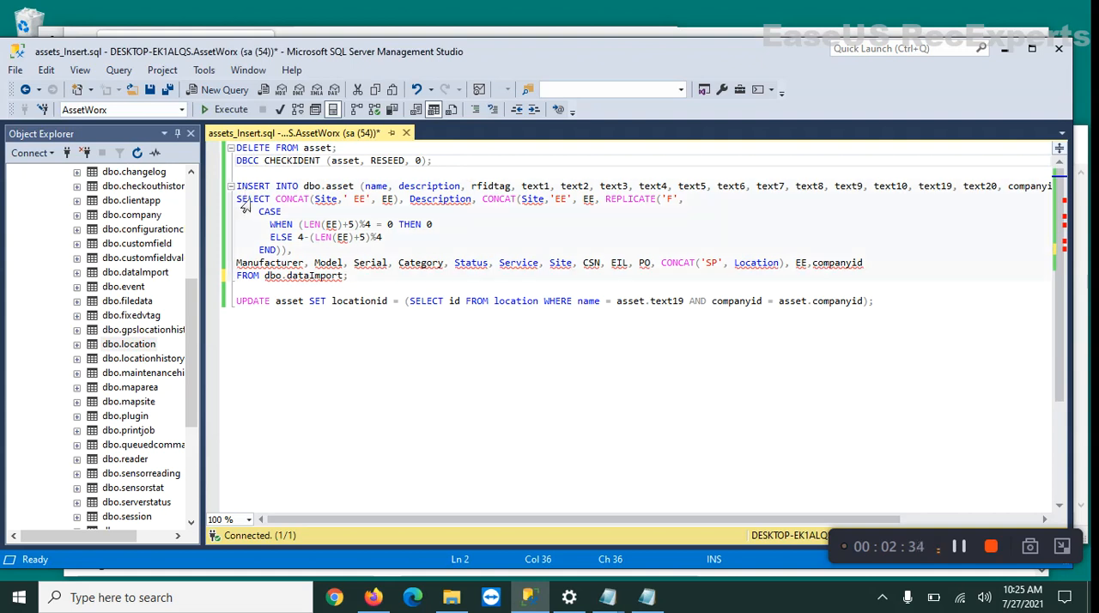
left_click_drag(239, 187, 239, 175)
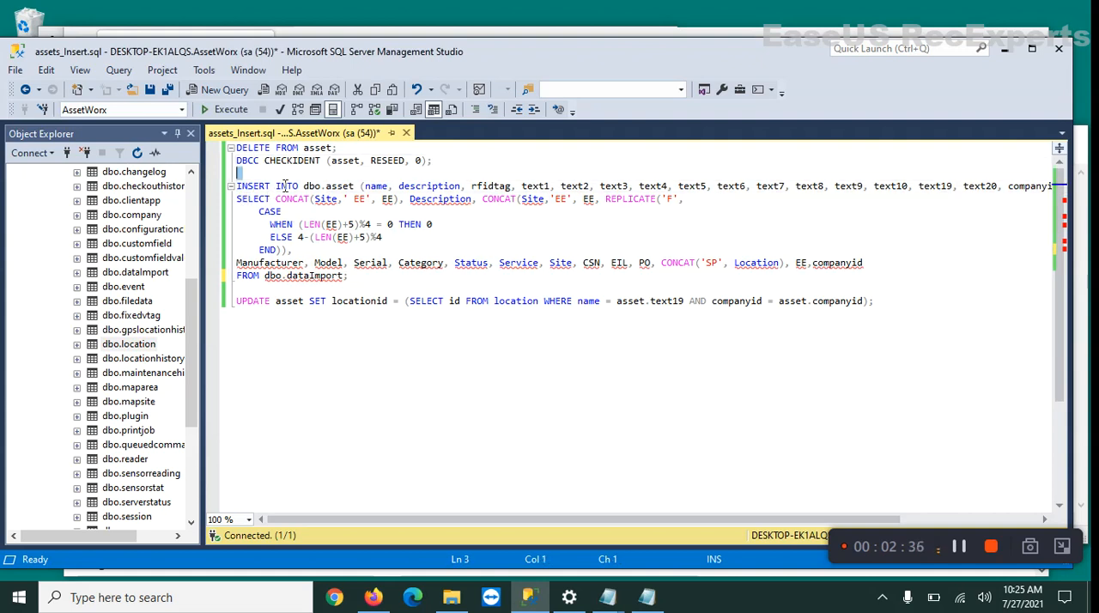
left_click_drag(366, 189, 1041, 191)
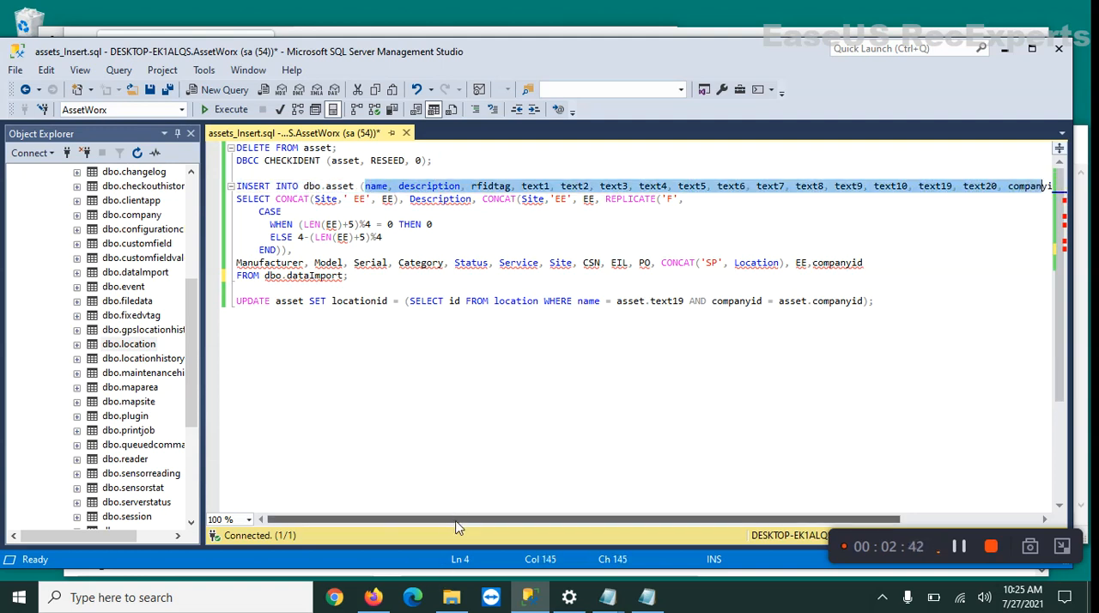
mouse_move(456, 520)
left_mouse_down()
mouse_move(558, 525)
mouse_move(442, 526)
left_mouse_up()
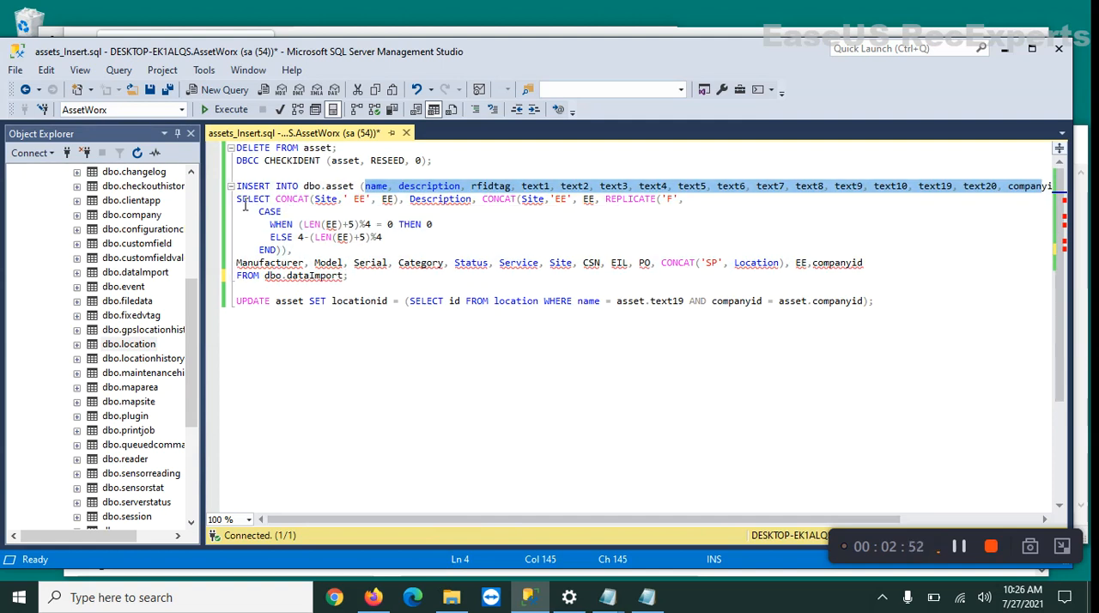
Review the SELECT part of the insert query, including the padded rfidtag expression and the columns taken from dbo.dataImport.
left_click_drag(237, 199, 321, 258)
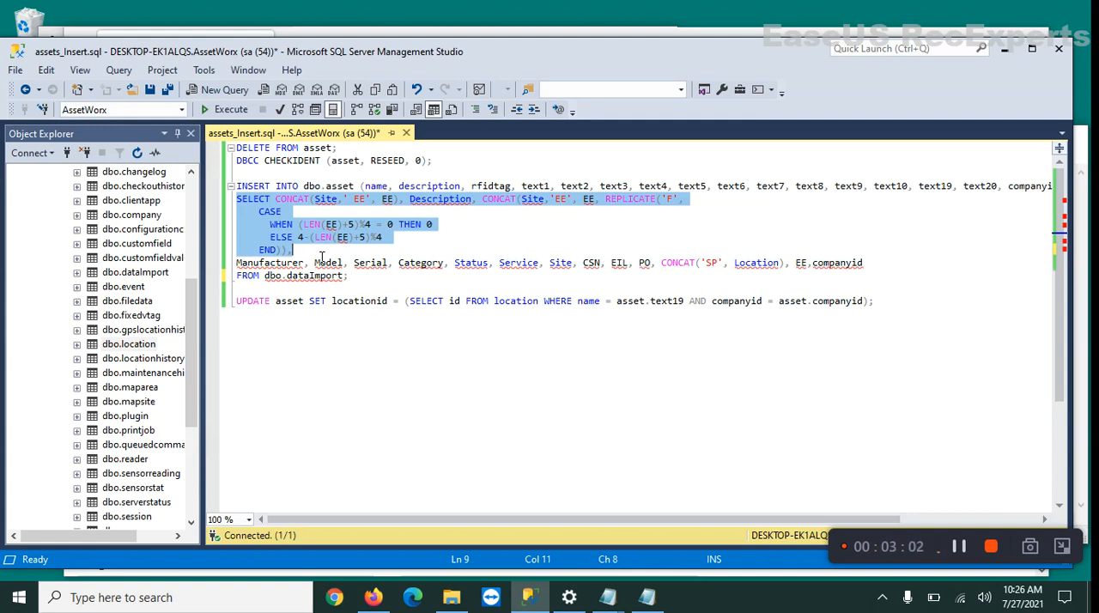
left_click(338, 213)
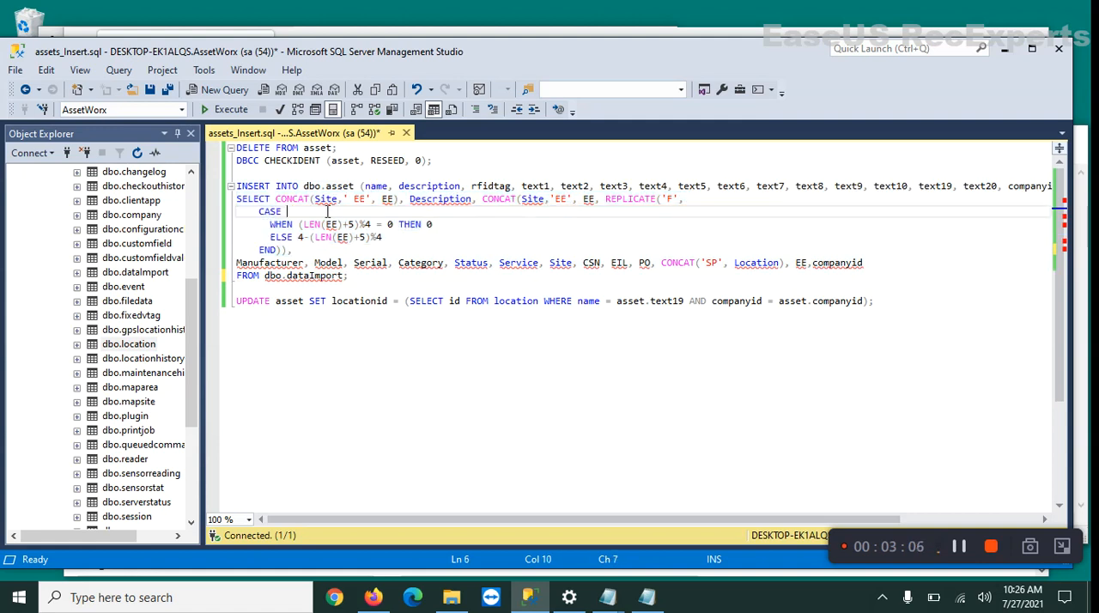
mouse_move(326, 213)
mouse_move(553, 213)
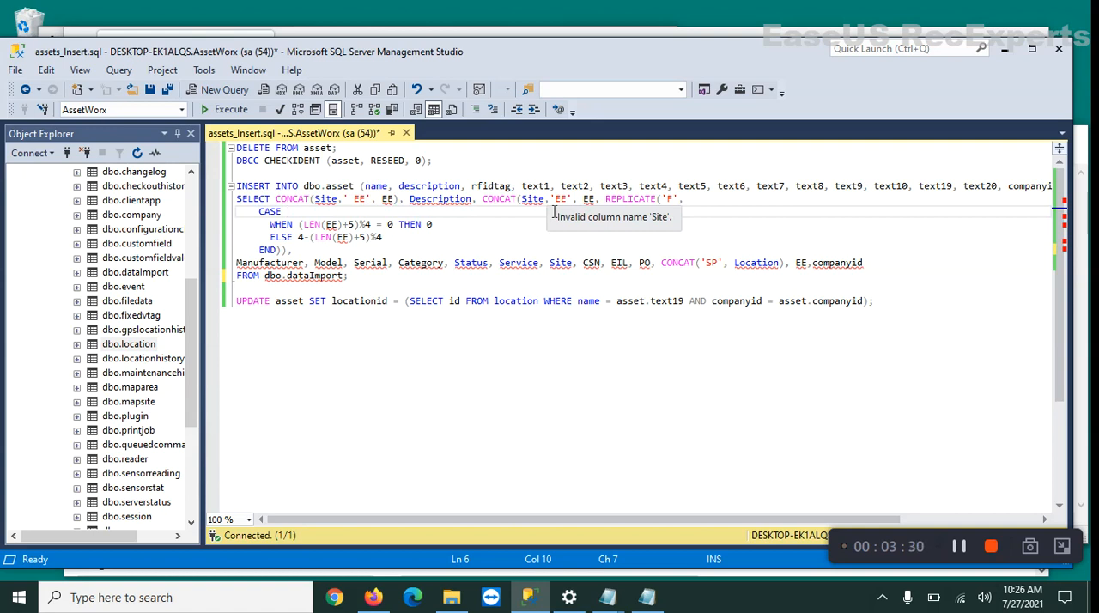
left_click(473, 187)
left_click_drag(483, 195, 517, 199)
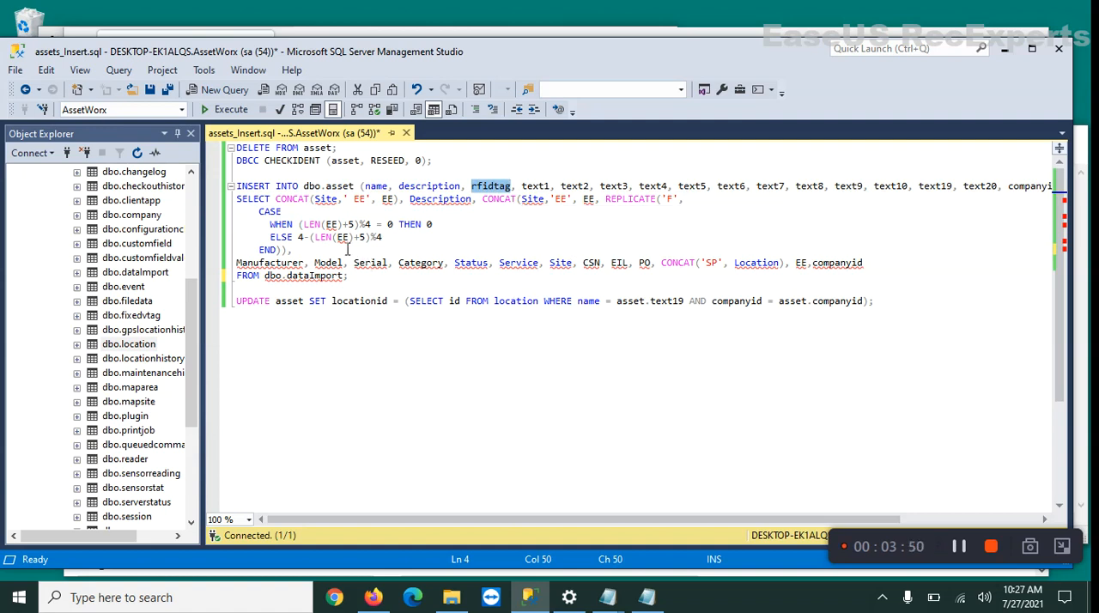
left_click_drag(305, 251, 237, 199)
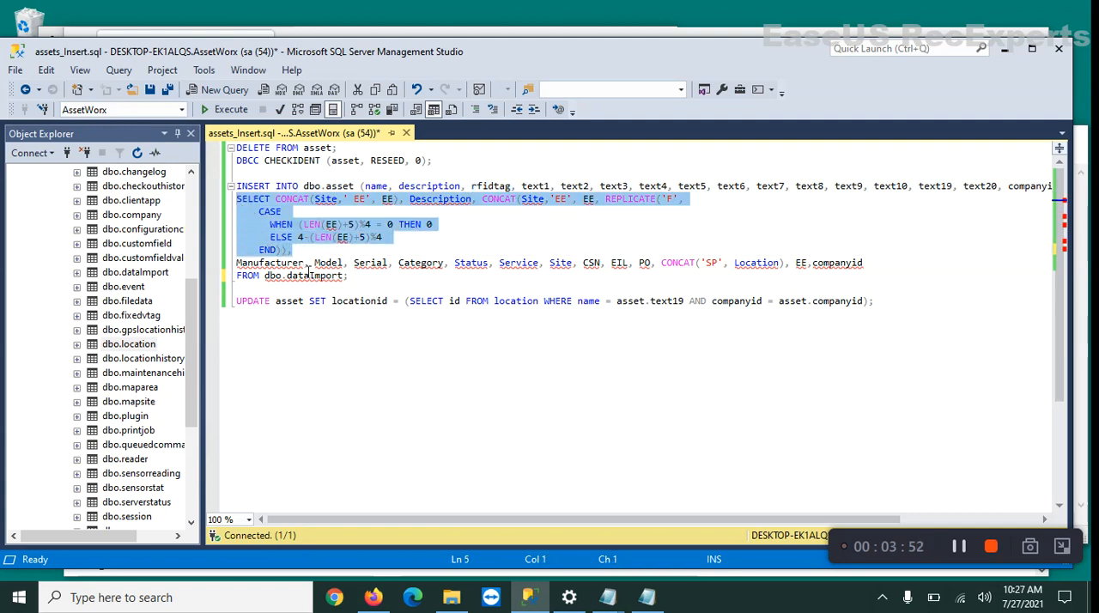
left_click_drag(238, 263, 630, 278)
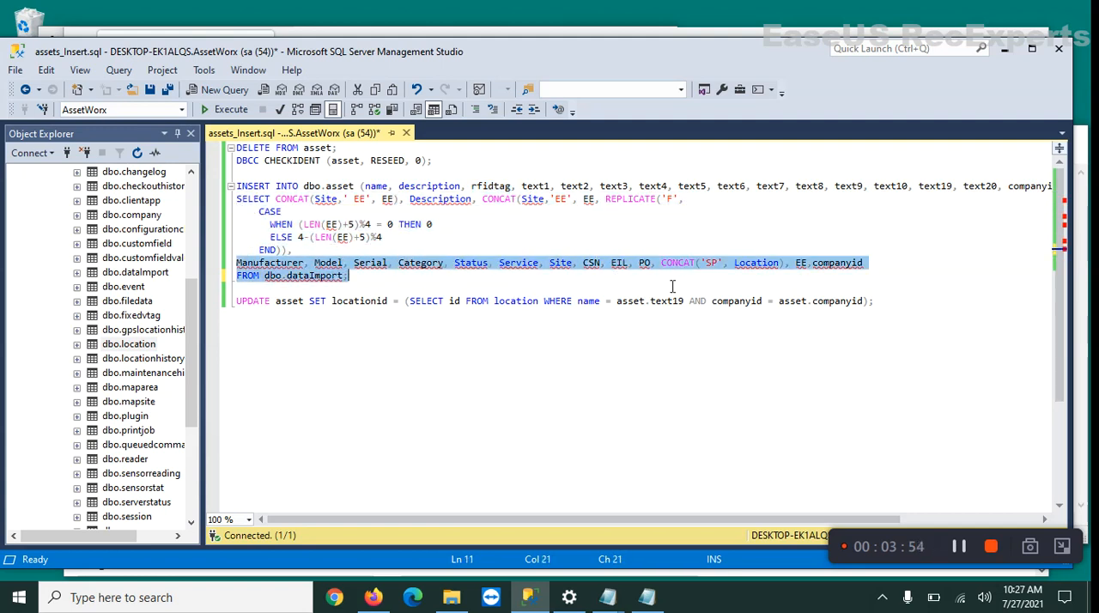
left_click(824, 253)
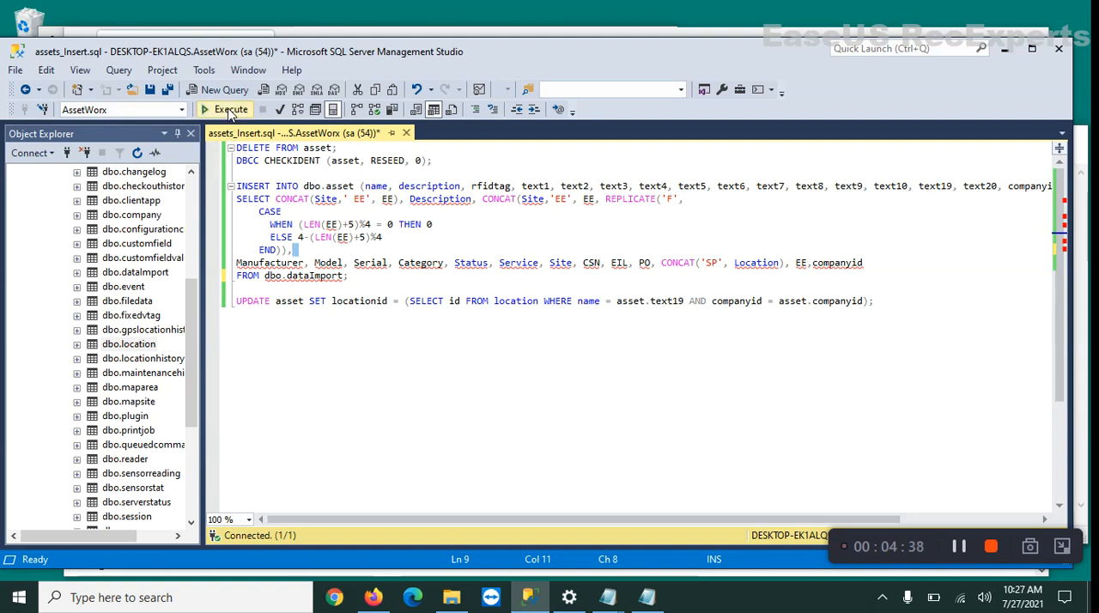
Switch to Firefox and check the AssetWorx Assets list before running the insert script.
left_click(375, 599)
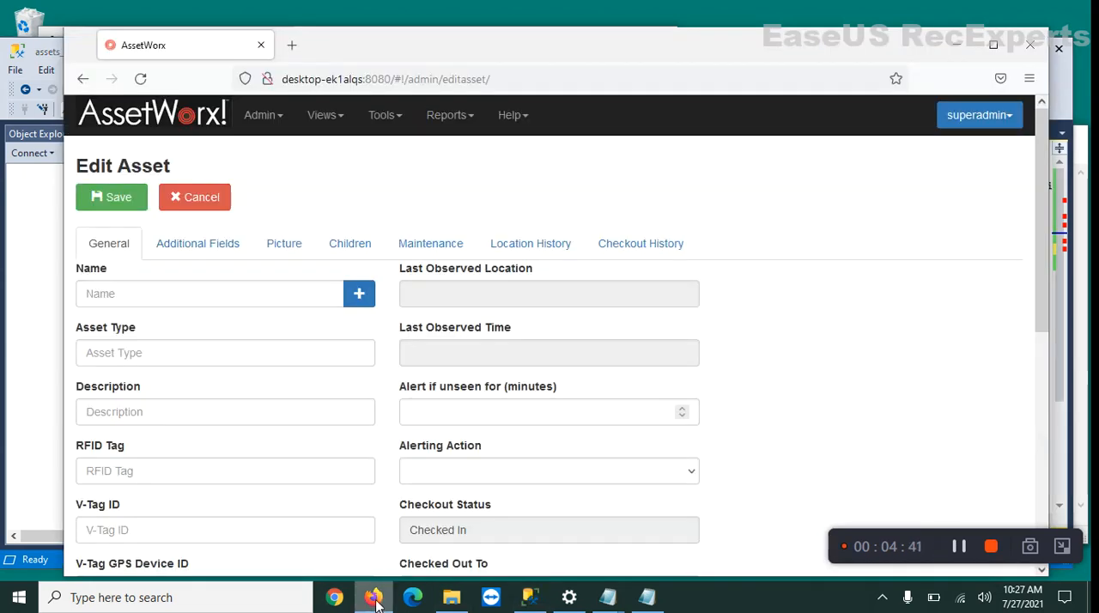
left_click(260, 115)
left_click(270, 152)
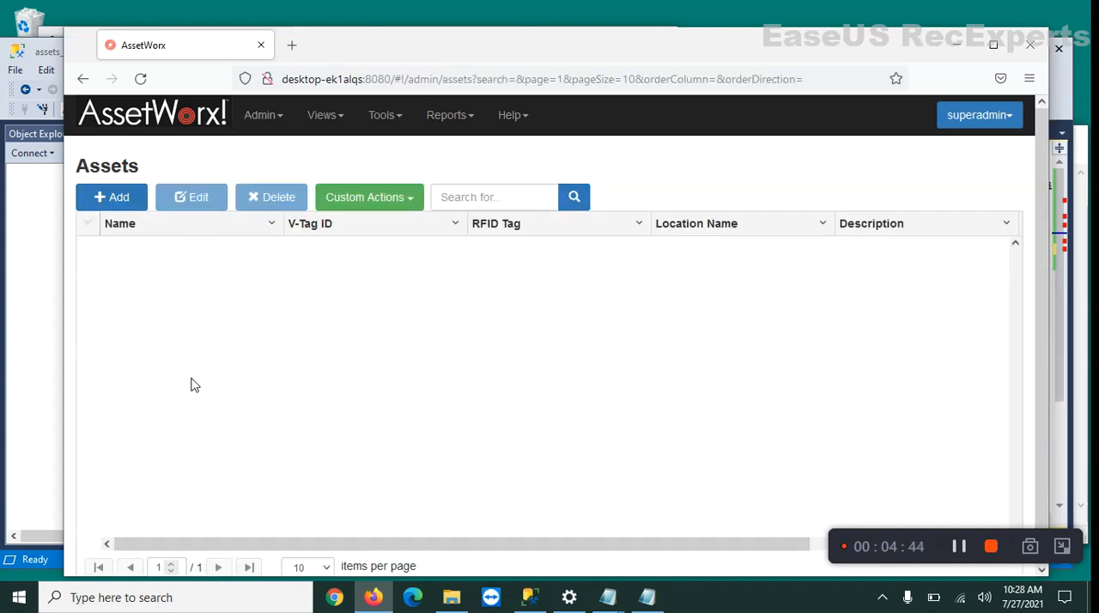
Try to execute the assets_Insert.sql script in SQL Server Management Studio and reload the Assets list in Firefox.
left_click(527, 598)
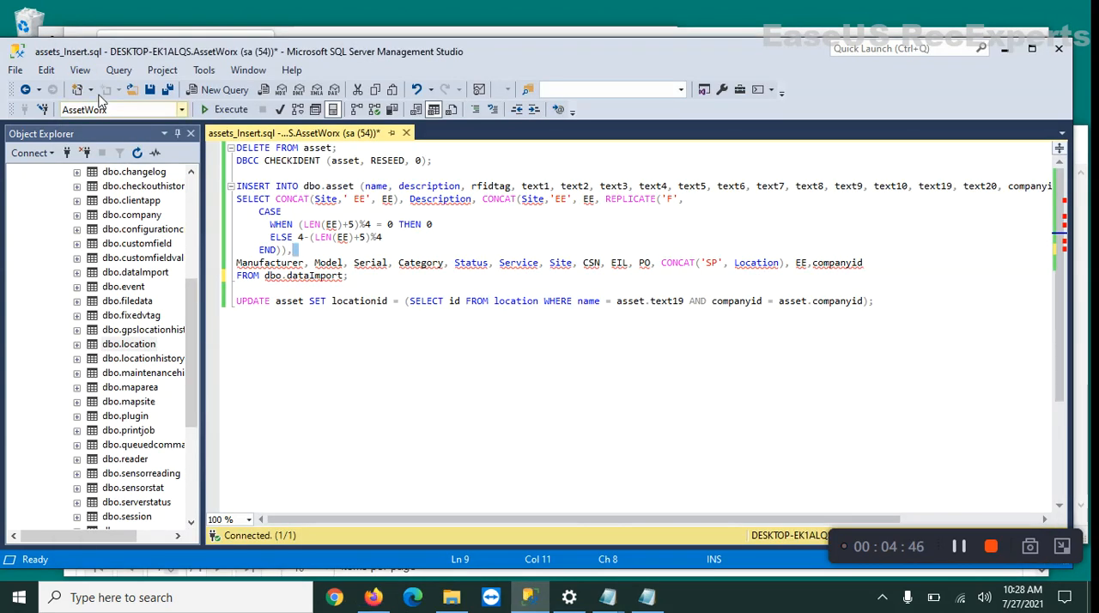
left_click(226, 110)
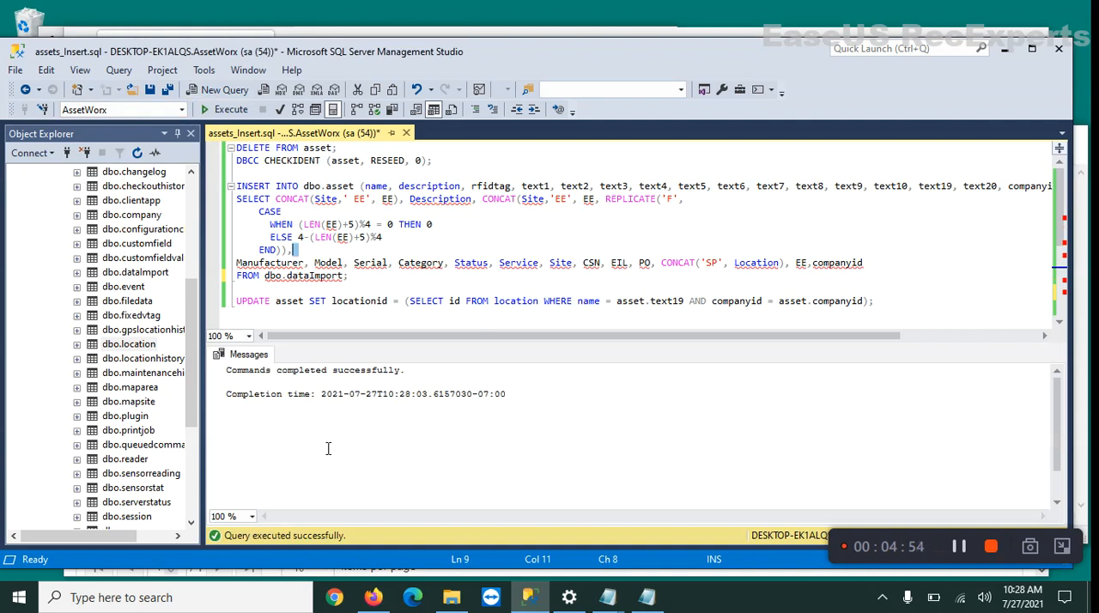
left_click(372, 598)
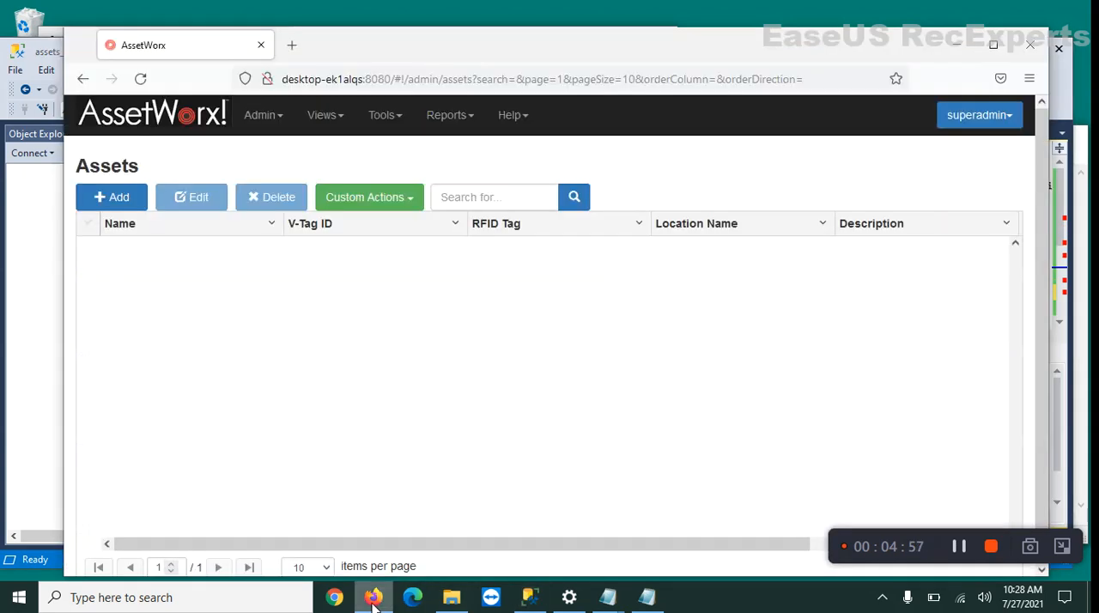
left_click(142, 79)
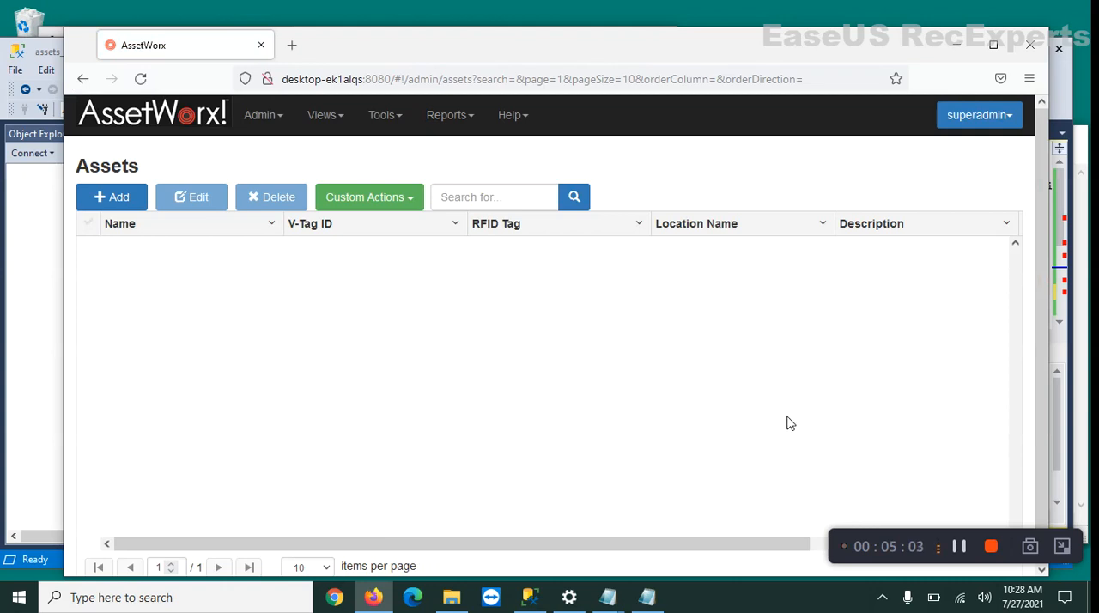
left_click(959, 547)
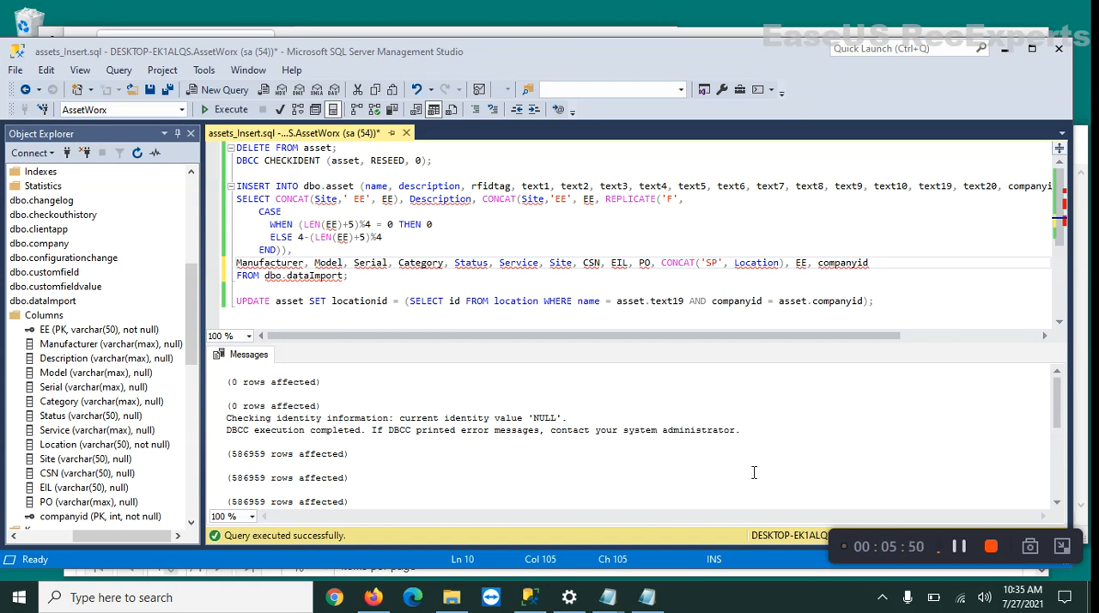
Switch to Firefox and reload the Assets list to check the imported assets.
left_click(374, 598)
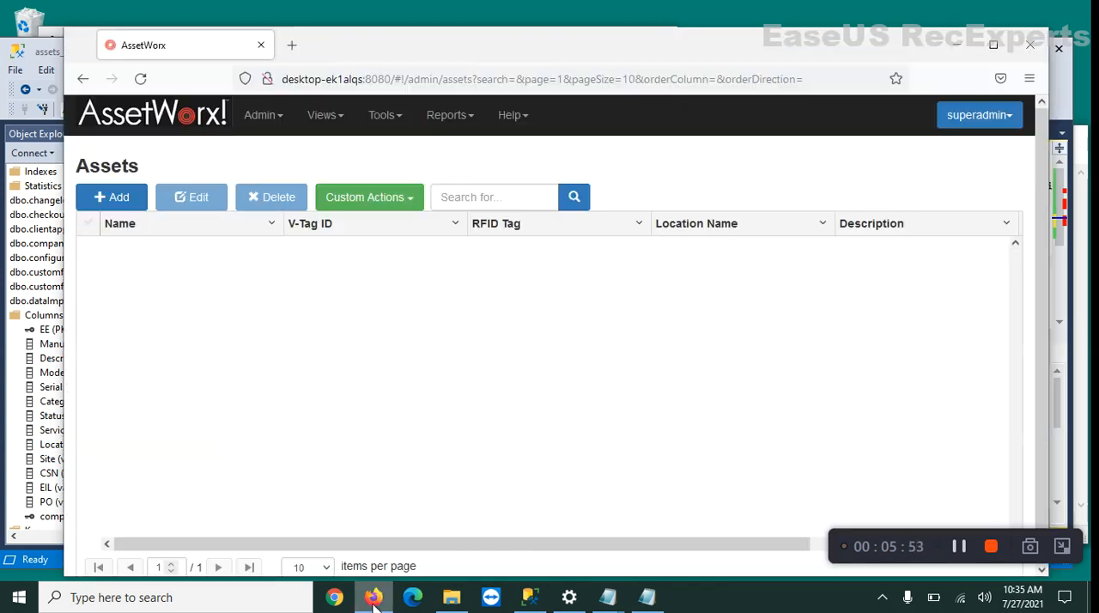
left_click(140, 79)
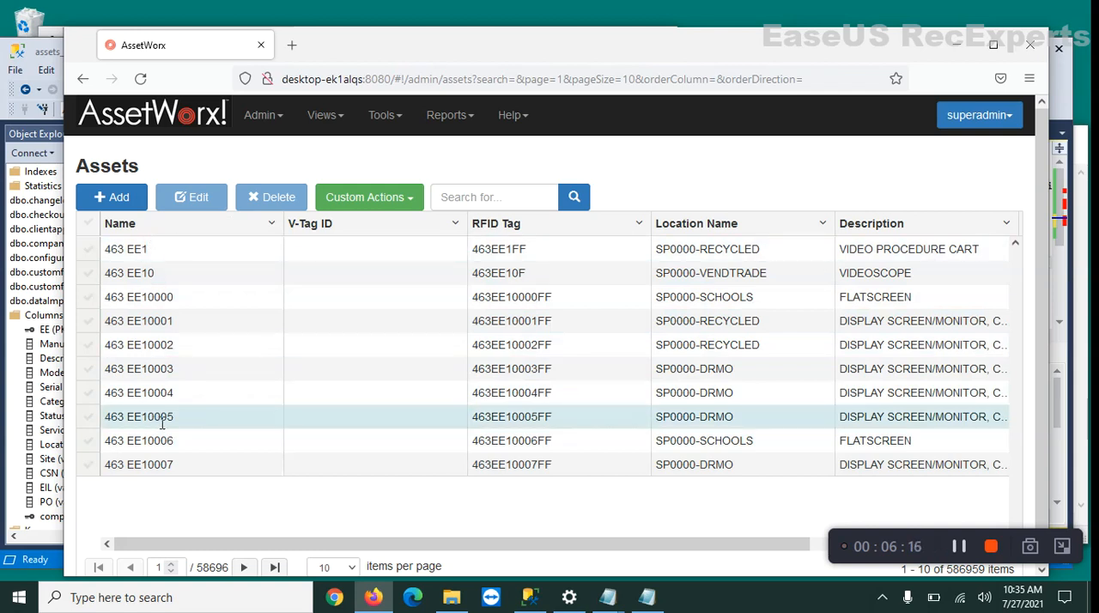
View the Locations list in AssetWorx and go back to the Assets list.
left_click(270, 126)
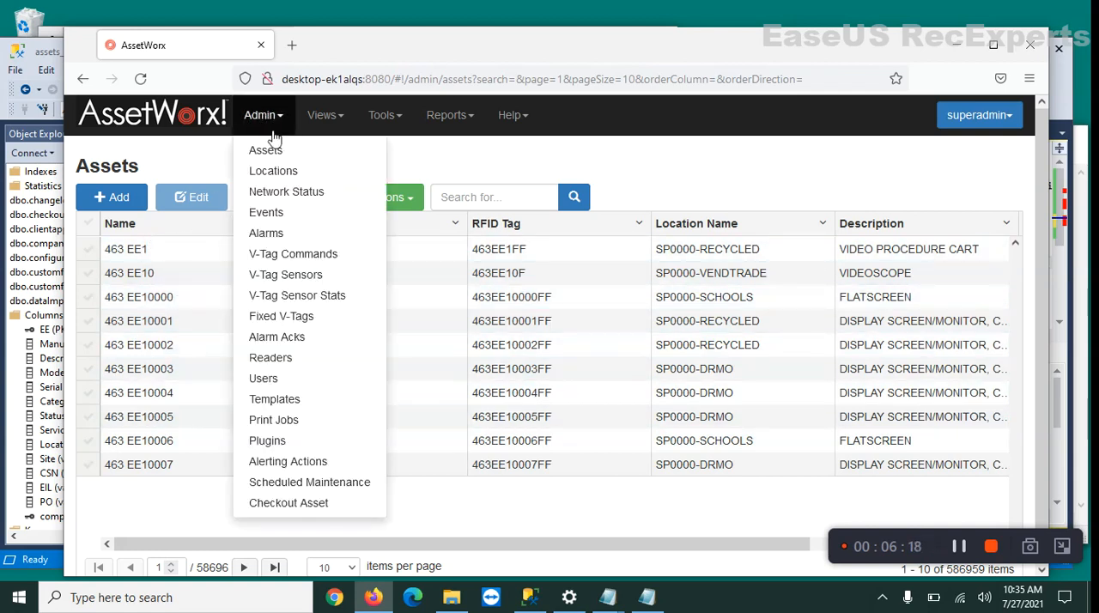
left_click(273, 170)
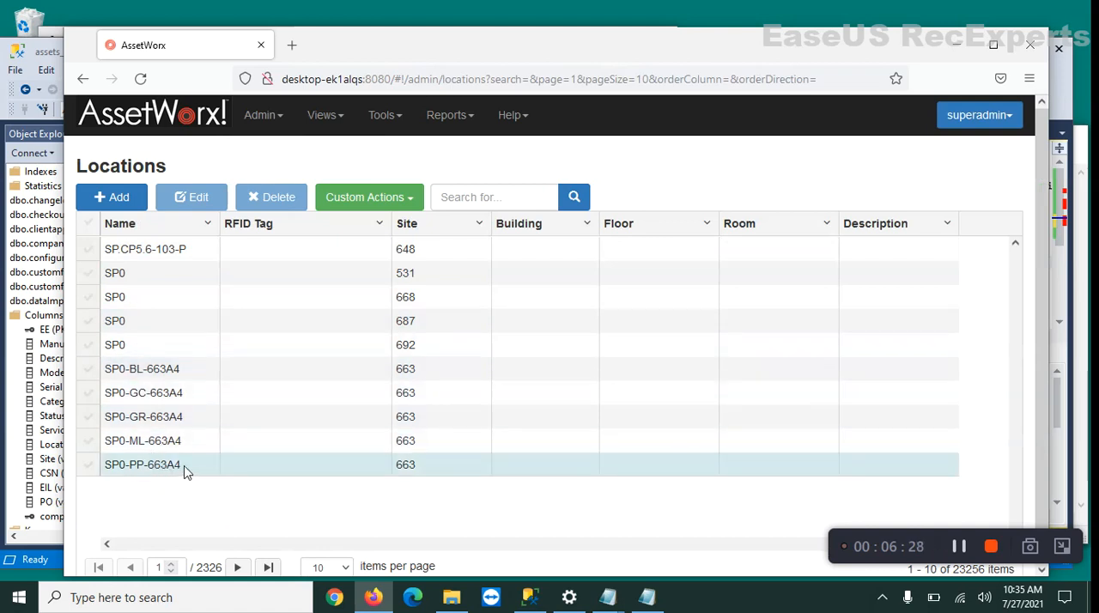
left_click(275, 116)
left_click(277, 151)
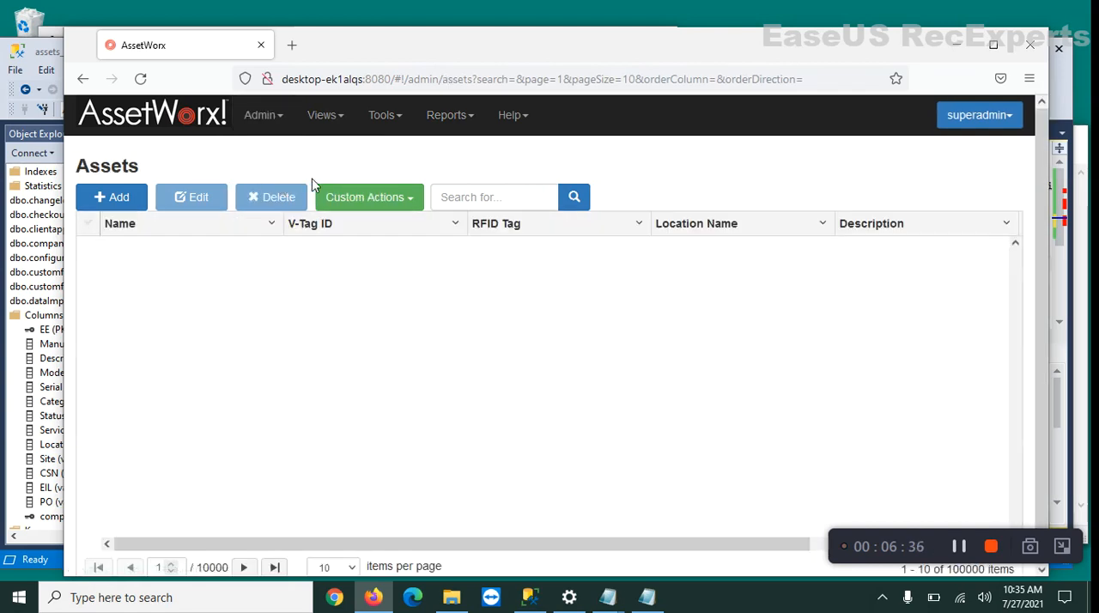